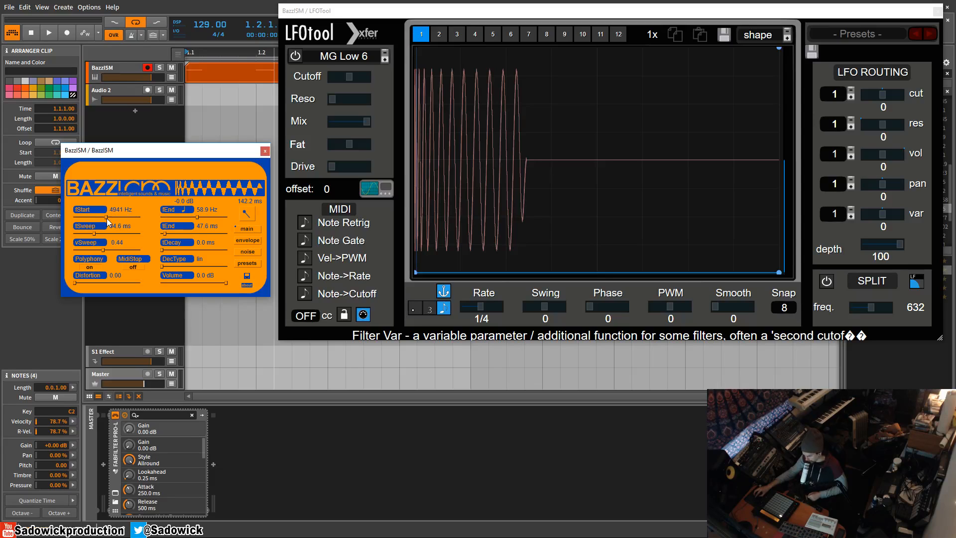
Set the kick's fStart and fEnd frequencies to 20 Hz, and raise fStart to 4826 Hz
drag(106, 218, 58, 217)
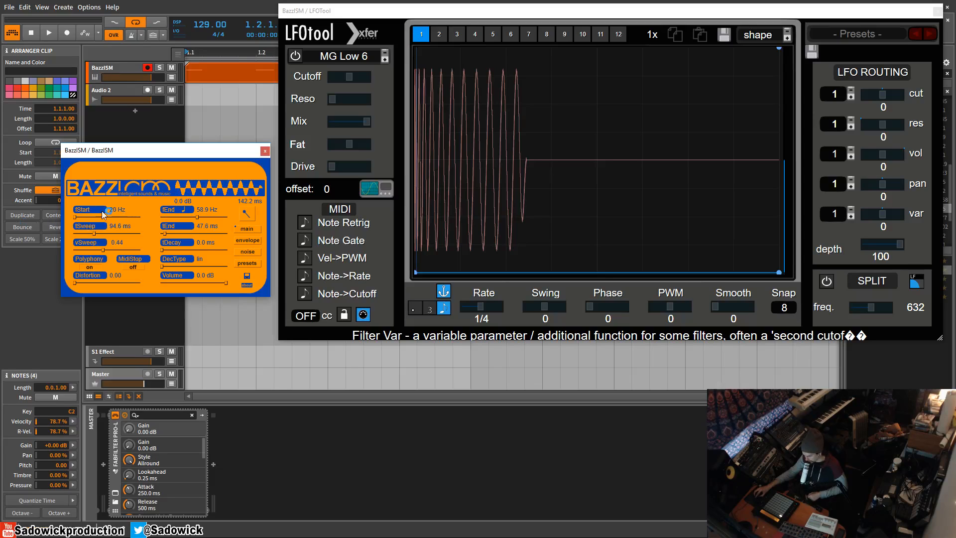
click(200, 217)
drag(199, 217, 96, 213)
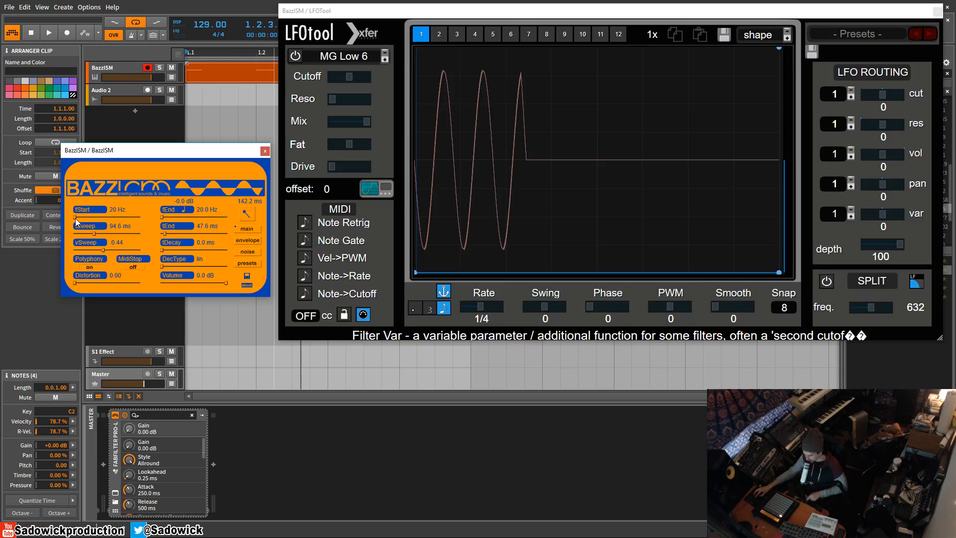
mouse_move(76, 218)
mouse_down()
mouse_move(109, 220)
mouse_move(73, 219)
mouse_up()
drag(76, 216, 105, 218)
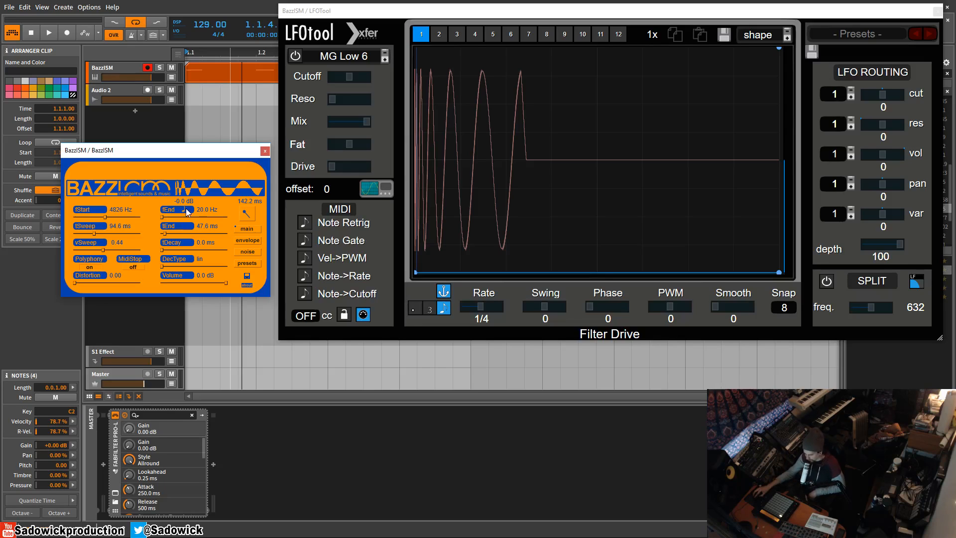
Set the fEnd frequency to the note at 49.0 Hz and audition the kick
drag(185, 212, 148, 213)
click(184, 211)
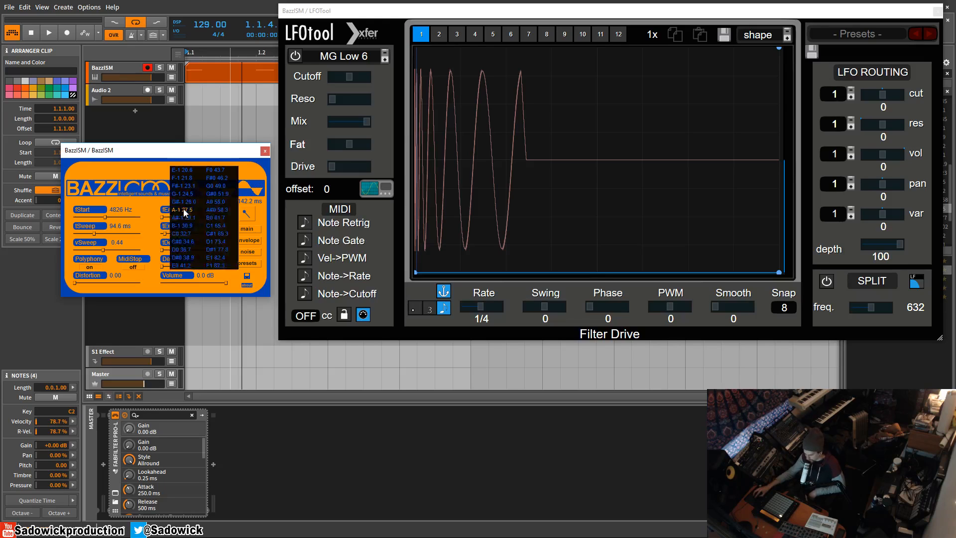
click(226, 187)
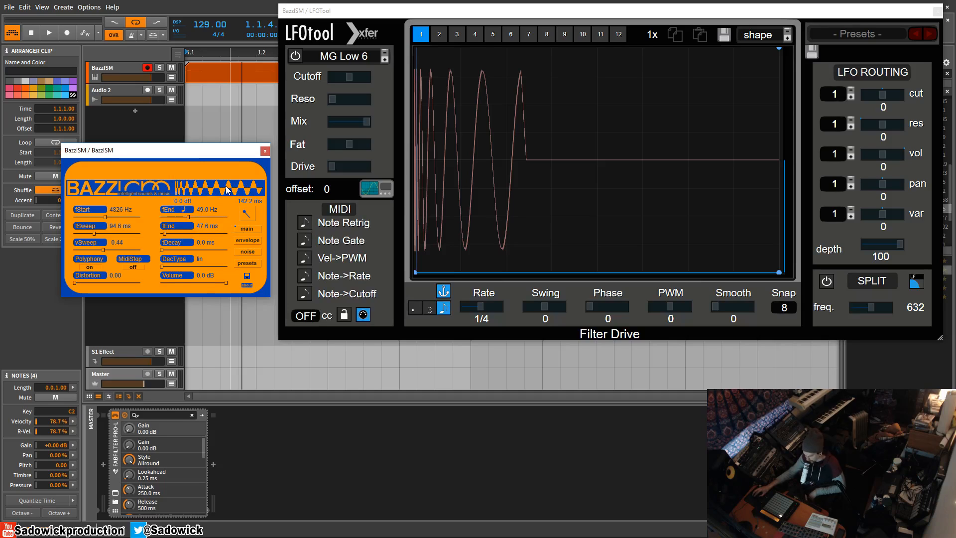
key(space)
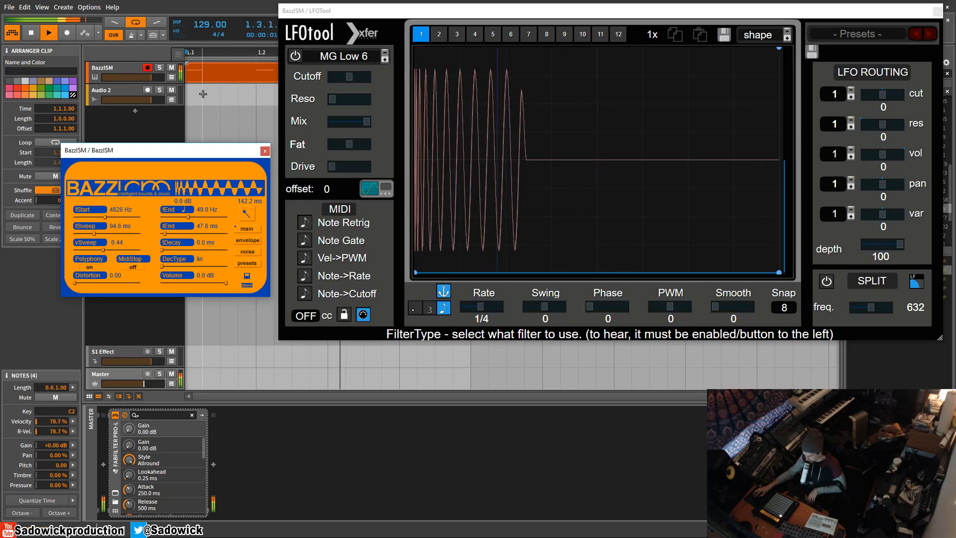
key(space)
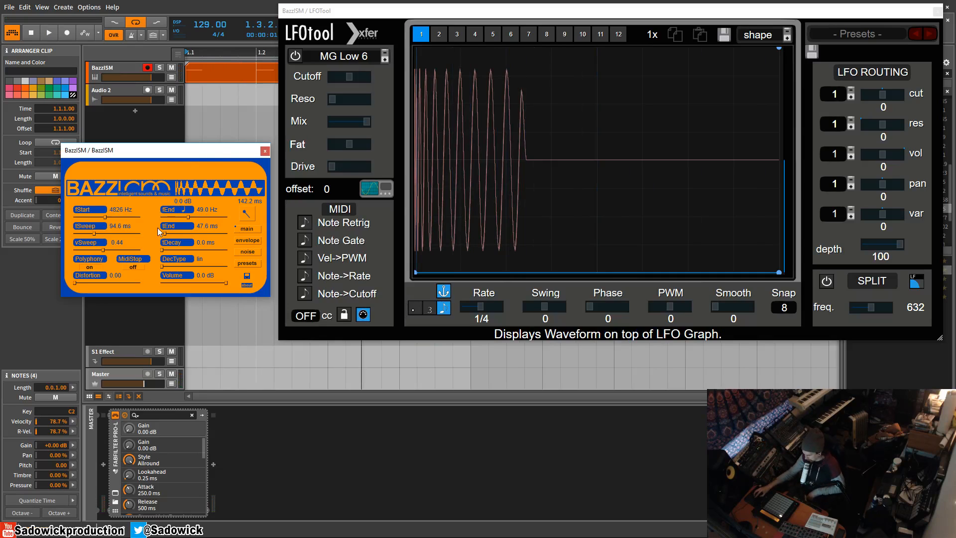
Lower the fStart frequency to 1880 Hz and audition the softer kick attack
drag(104, 214, 86, 222)
key(space)
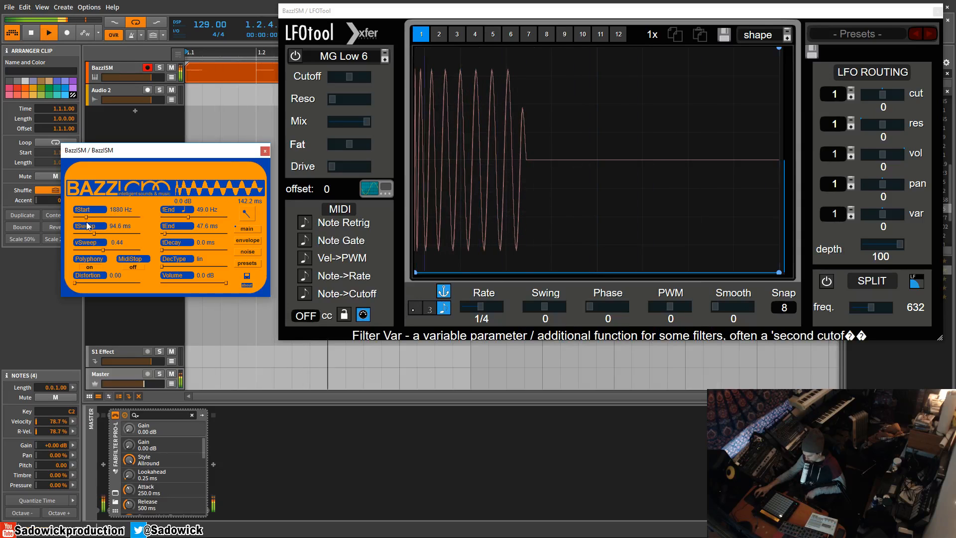
key(space)
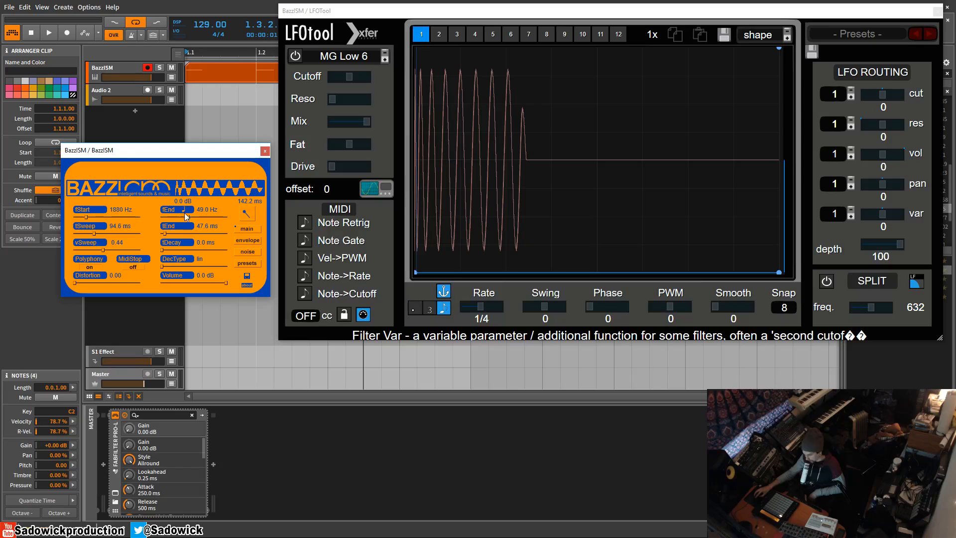
key(space)
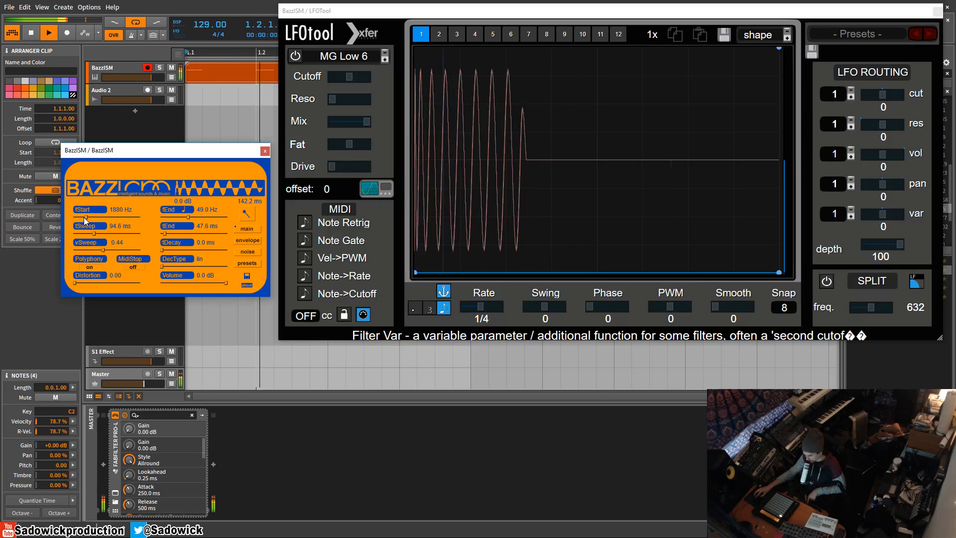
Raise the fStart frequency to 5601 Hz and audition the kick
key(space)
drag(86, 217, 109, 220)
key(space)
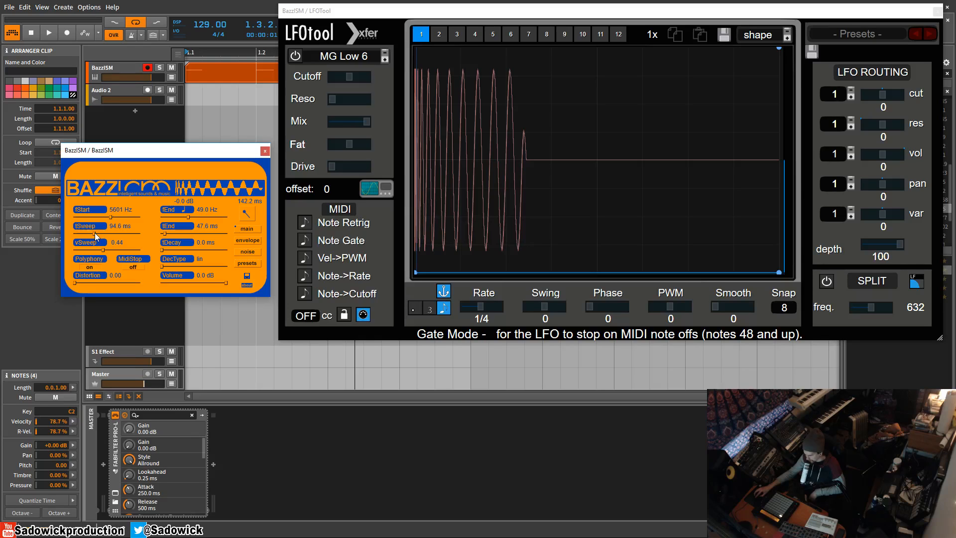
Lengthen tSweep to 173.3 ms and 241.3 ms, auditioning the kick at each setting
drag(96, 234, 116, 234)
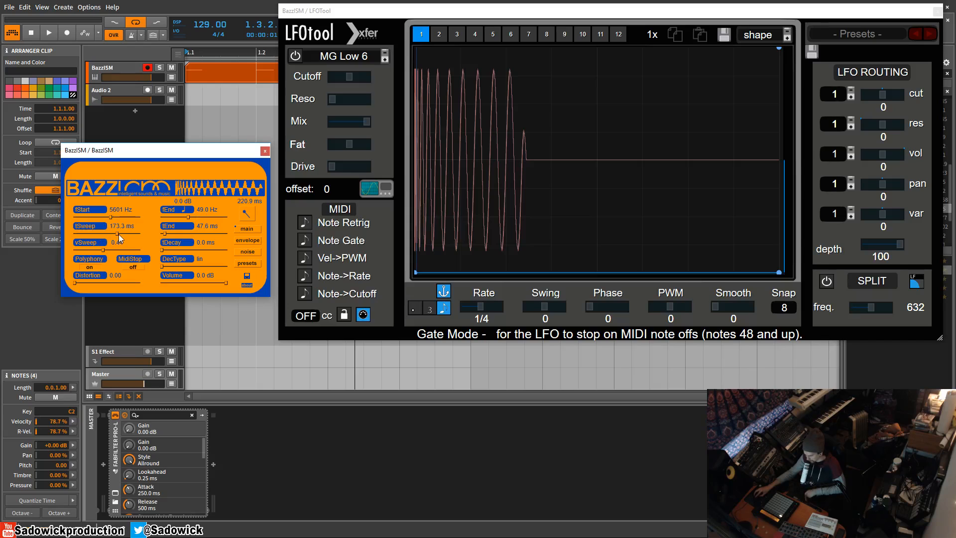
key(space)
key(space)
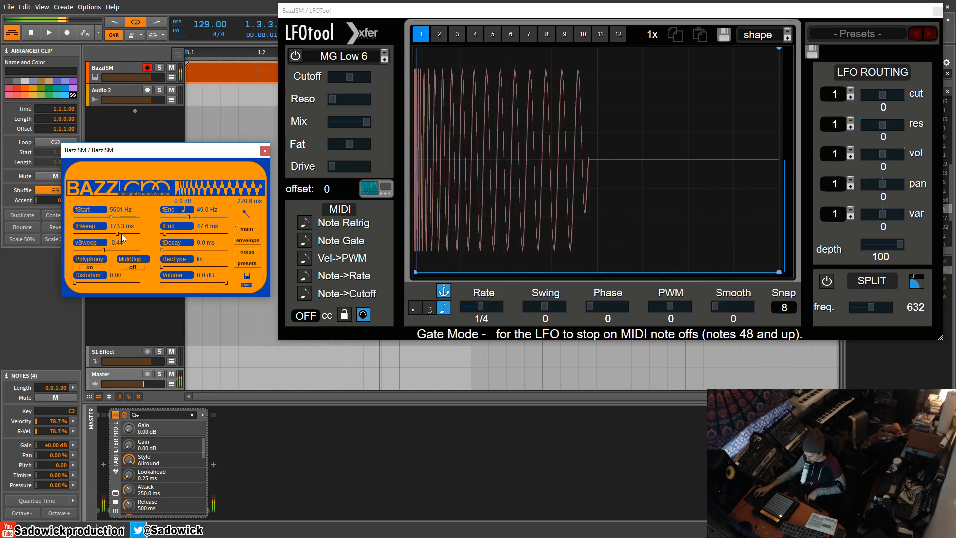
drag(116, 233, 136, 240)
key(space)
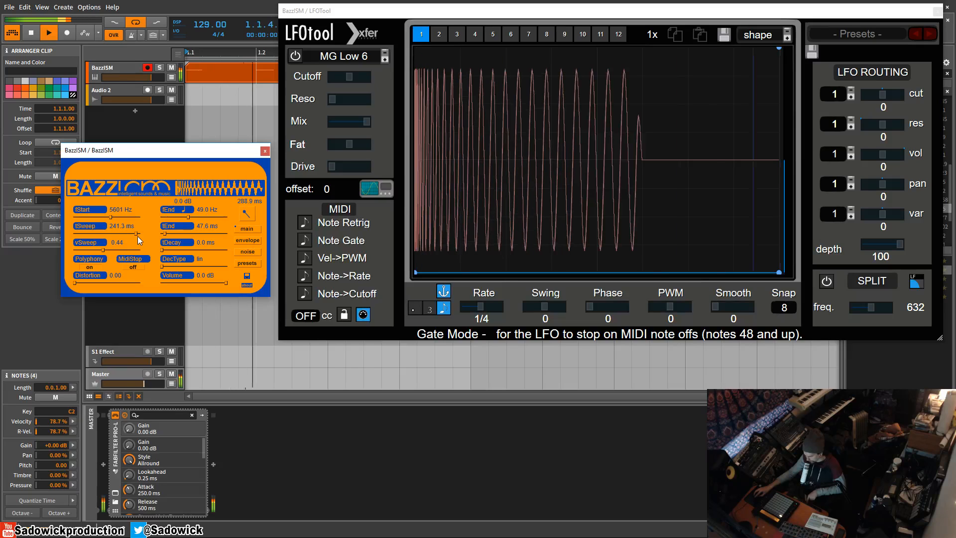
key(space)
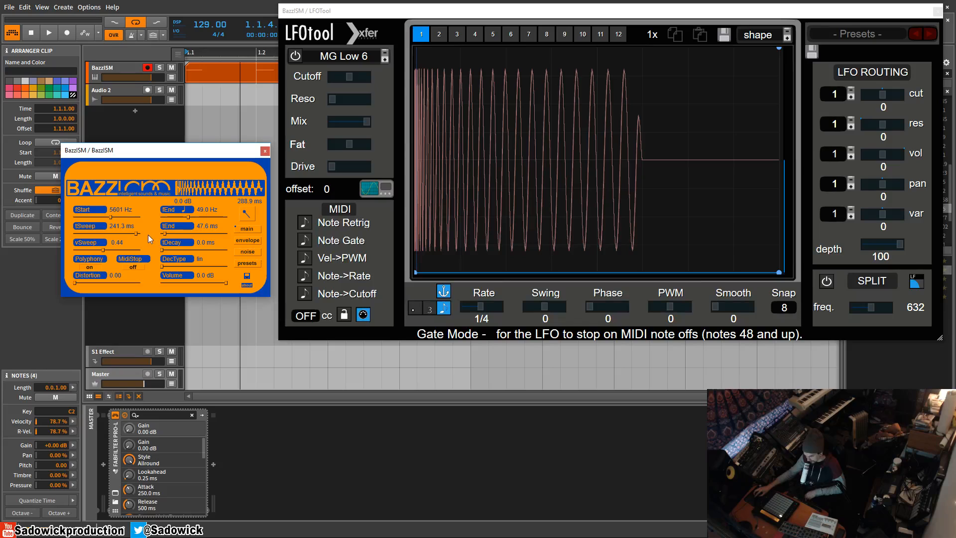
key(space)
key(space)
Try tSweep at 73.8 ms and 143.6 ms, settle on 126.2 ms and audition the kick
drag(136, 233, 89, 235)
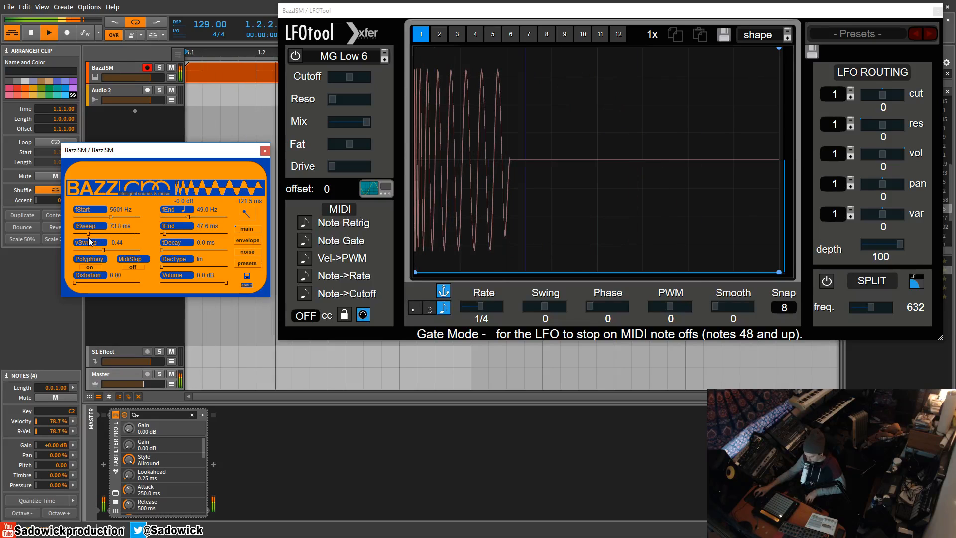
drag(88, 240, 109, 240)
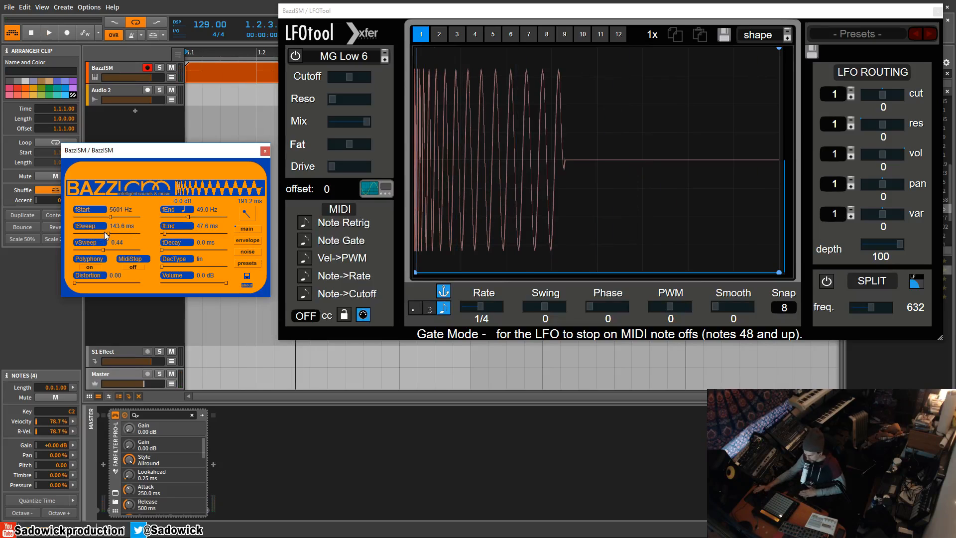
mouse_move(111, 233)
mouse_down()
mouse_move(91, 235)
mouse_move(104, 238)
mouse_up()
key(space)
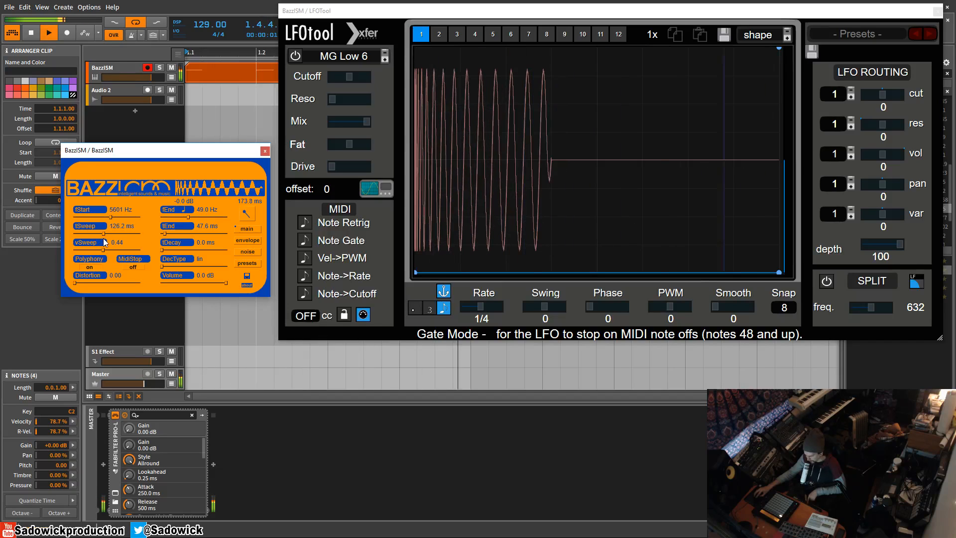
key(space)
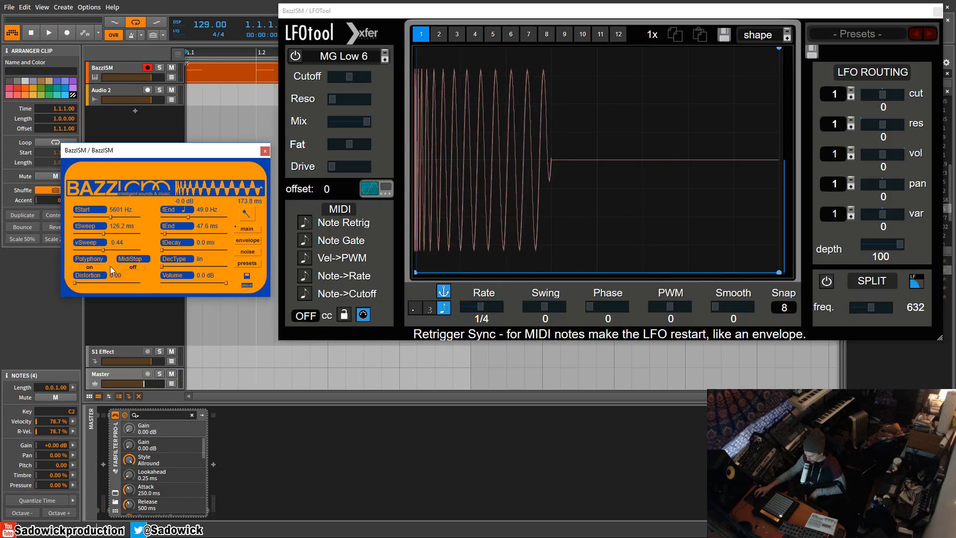
Try vSweep at 0.10 and 0.41, auditioning how the sweep curve changes the kick
drag(103, 250, 80, 256)
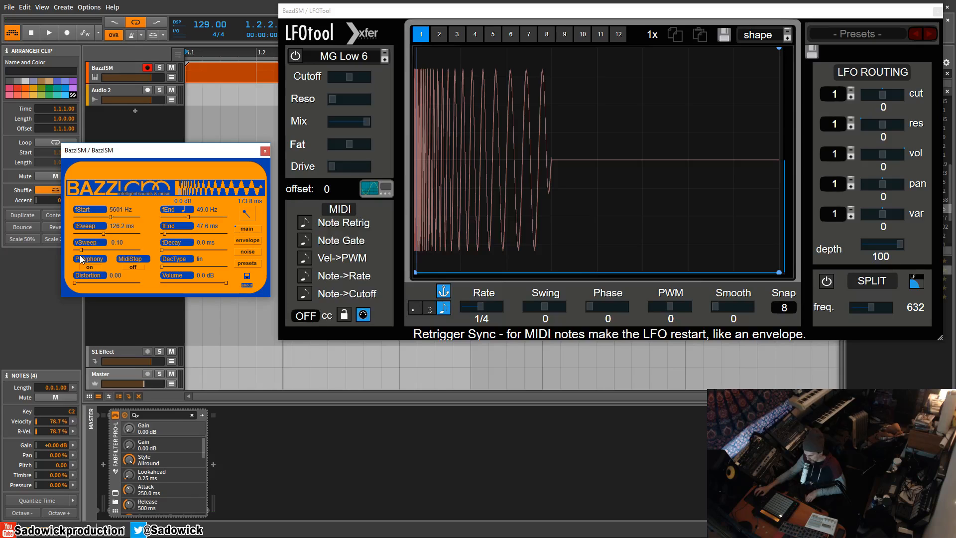
key(space)
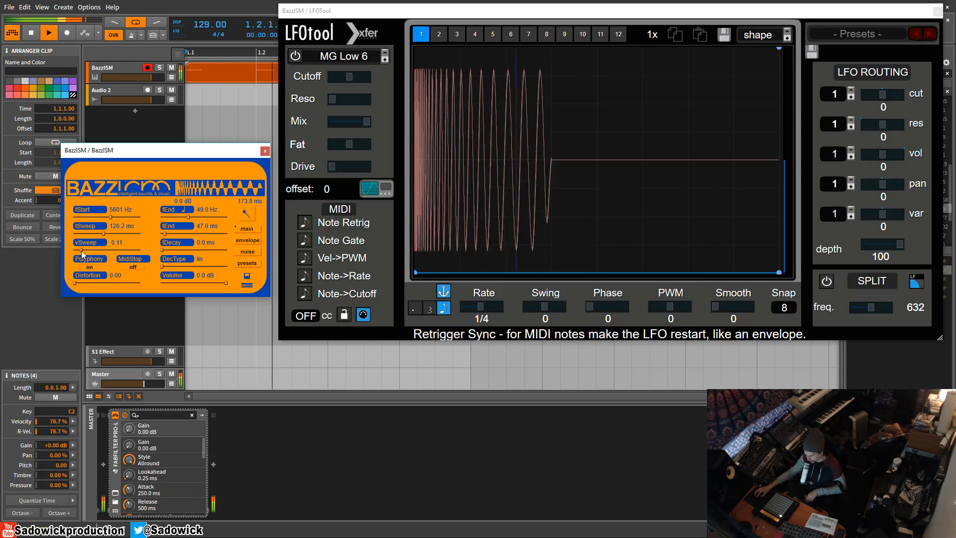
mouse_move(81, 251)
mouse_down()
mouse_move(140, 250)
mouse_move(100, 250)
mouse_up()
key(space)
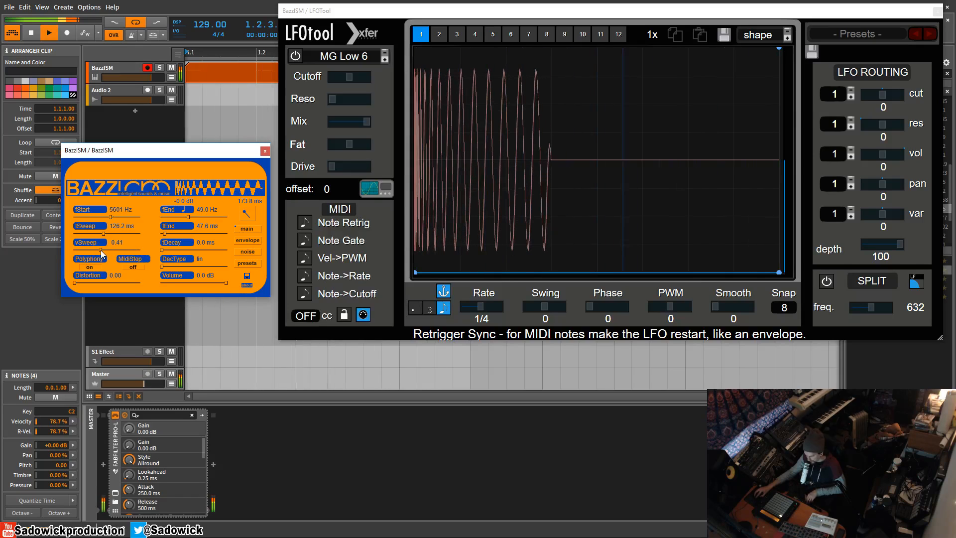
key(space)
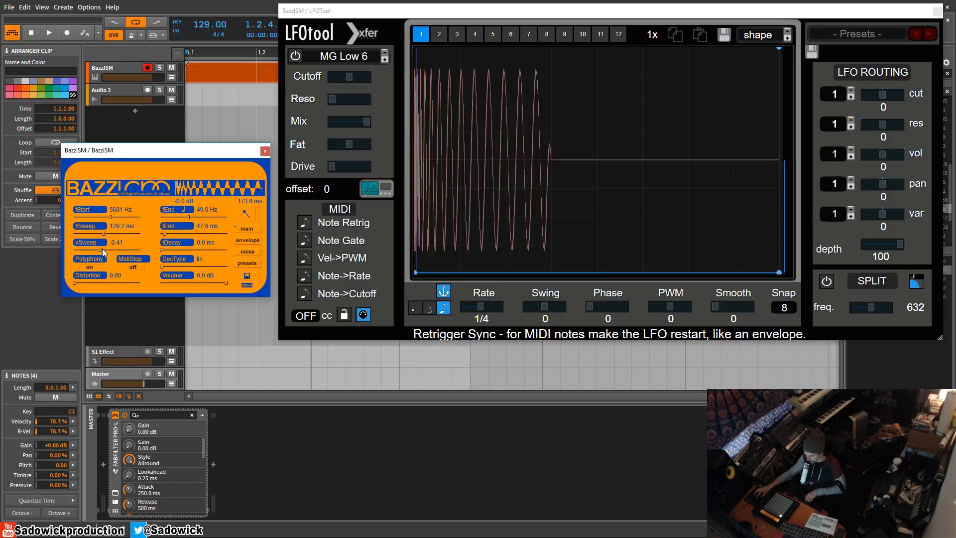
Set vSweep to 0.48 and audition the kick
drag(106, 250, 141, 246)
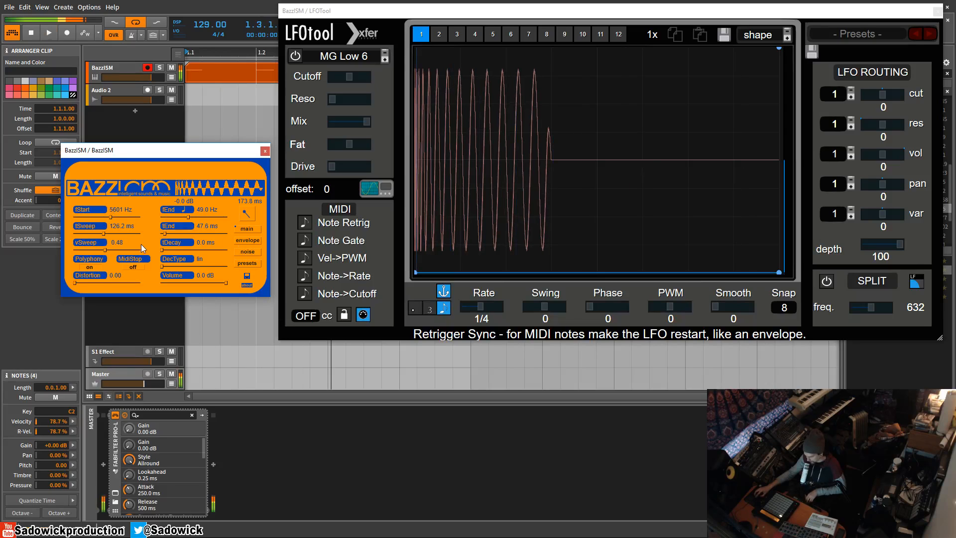
key(space)
key(space)
Lengthen the tEnd time to 193.8 ms, audition the longer tail, and shorten it to 77.5 ms
click(165, 235)
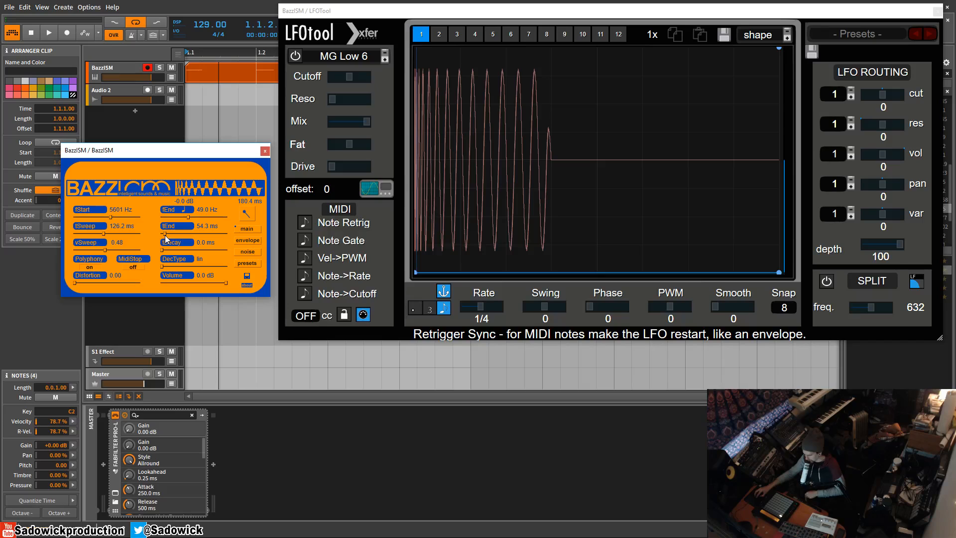
drag(165, 235, 174, 234)
key(space)
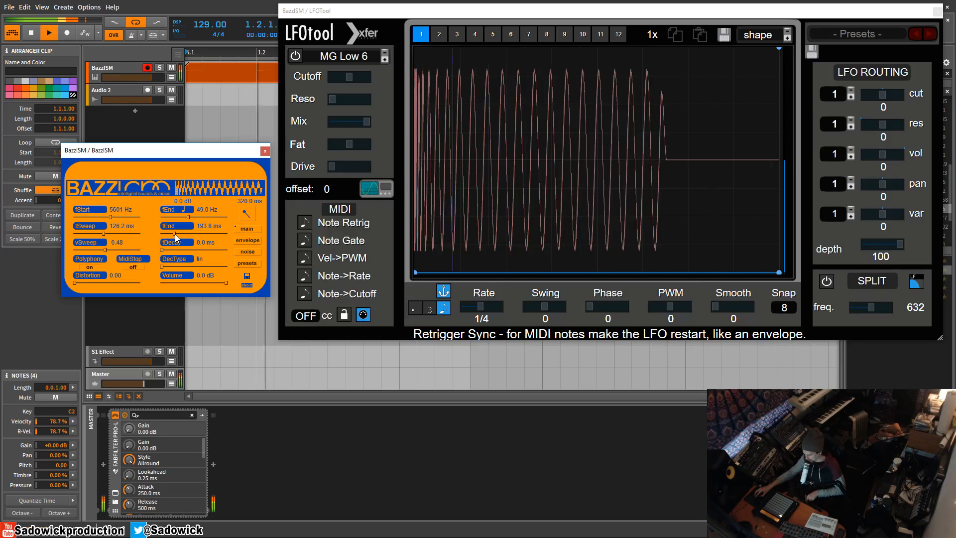
drag(174, 234, 166, 232)
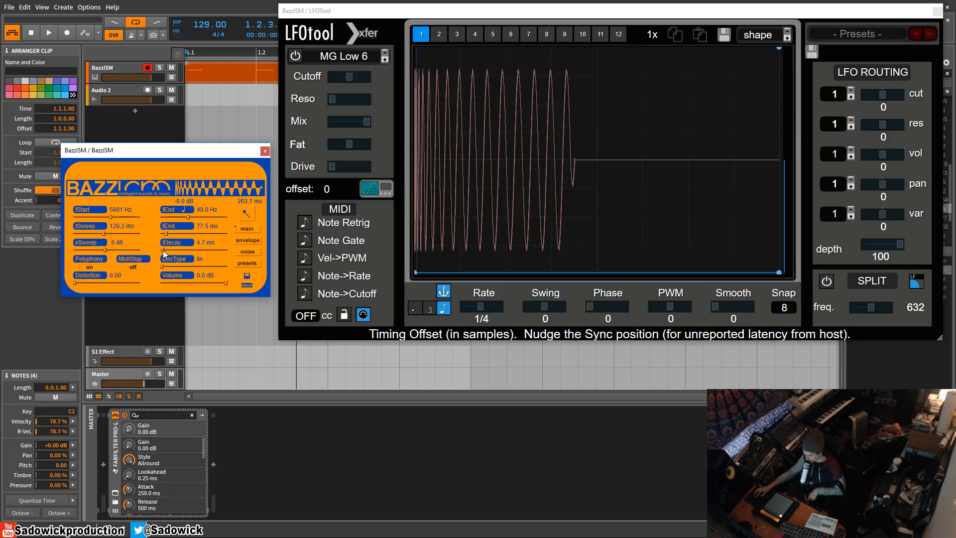
Set tDecay to 127.9 ms so the kick's tail fades out, and audition it
drag(163, 250, 204, 256)
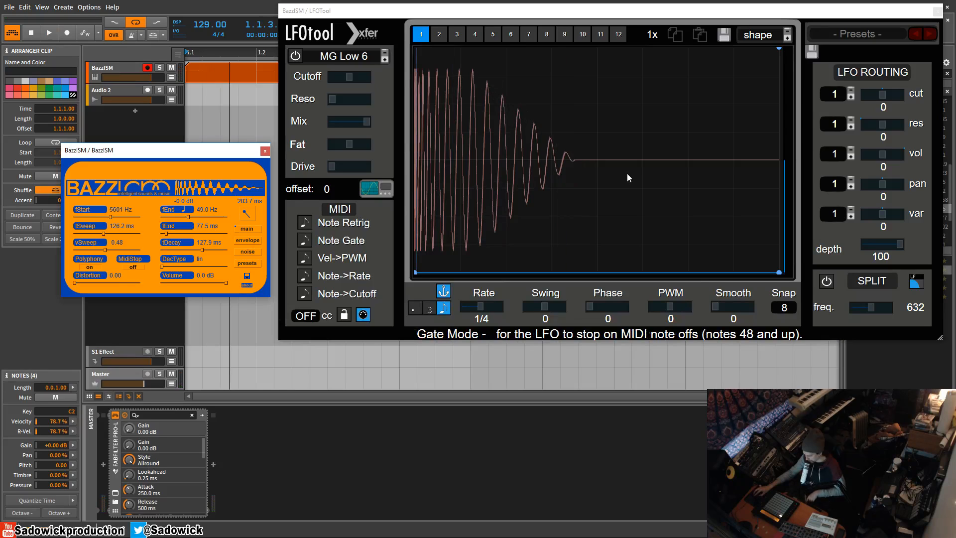
key(space)
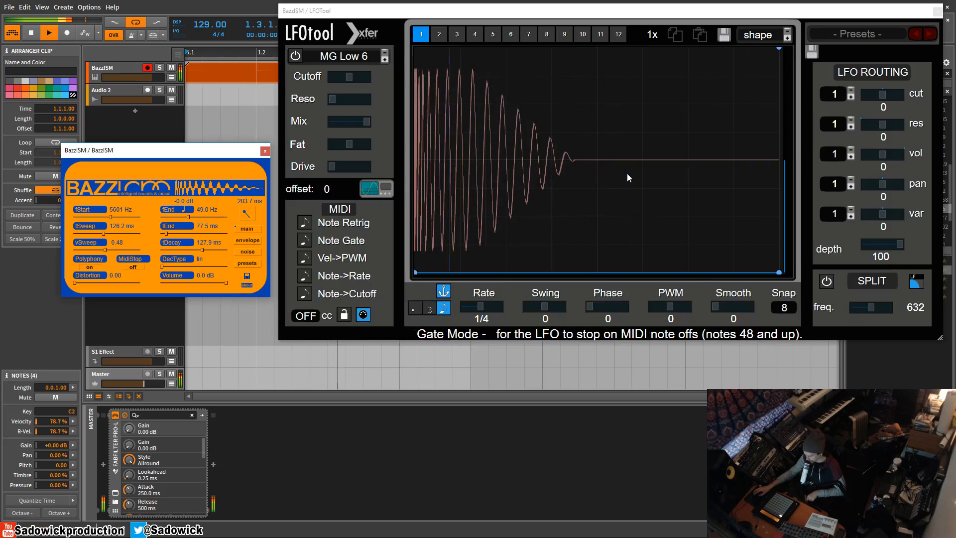
key(space)
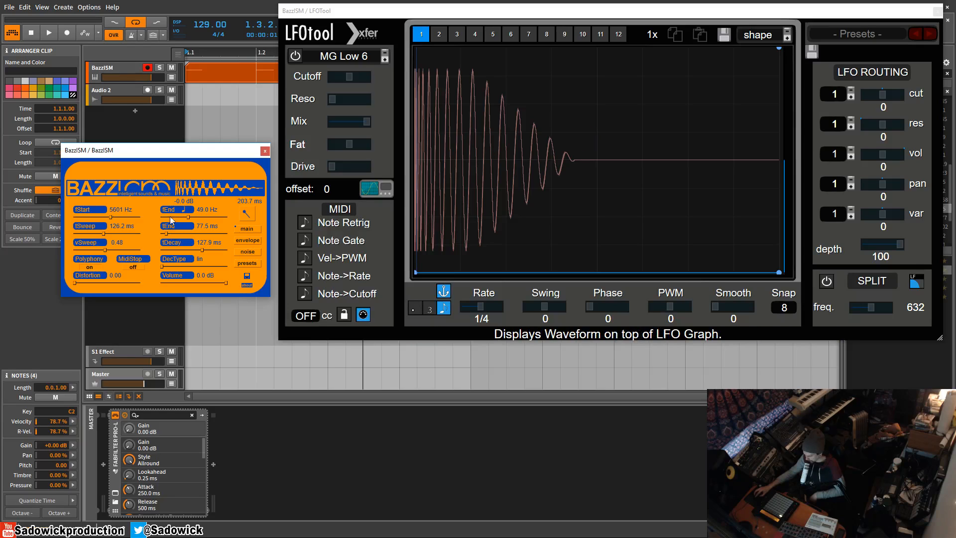
Lengthen the tEnd time to 279.1 ms and audition the kick with its longer fading tail
drag(168, 236, 179, 236)
key(space)
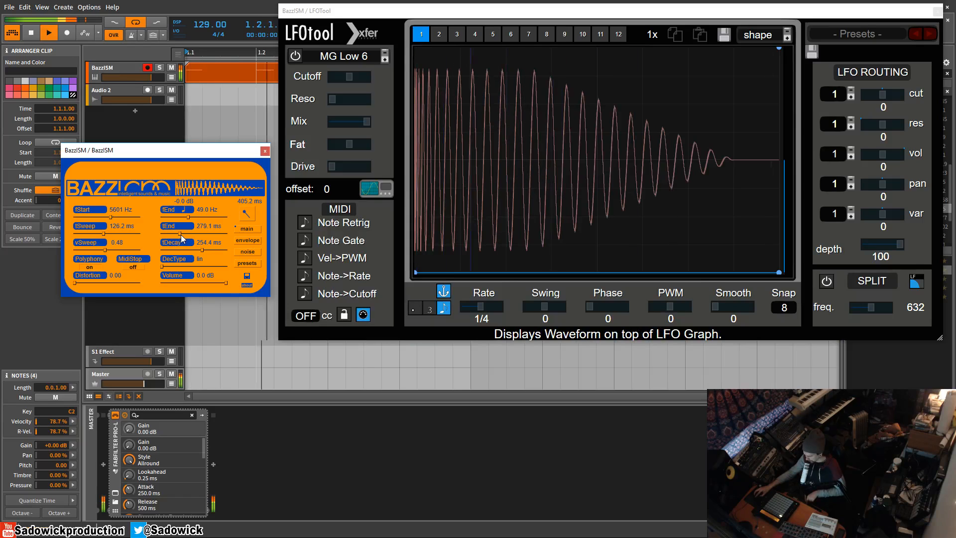
key(space)
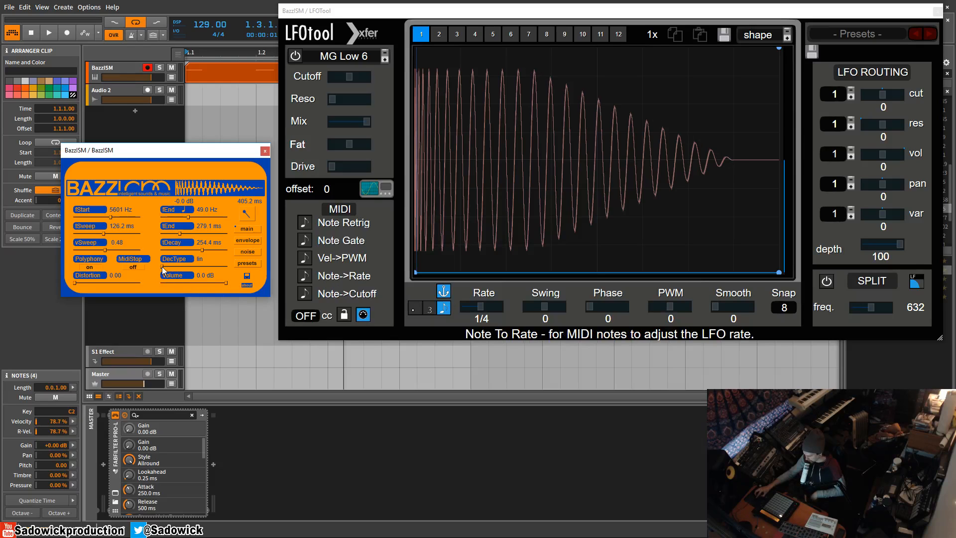
Shift DecType from linear most of the way toward exponential and audition the kick
drag(163, 266, 216, 273)
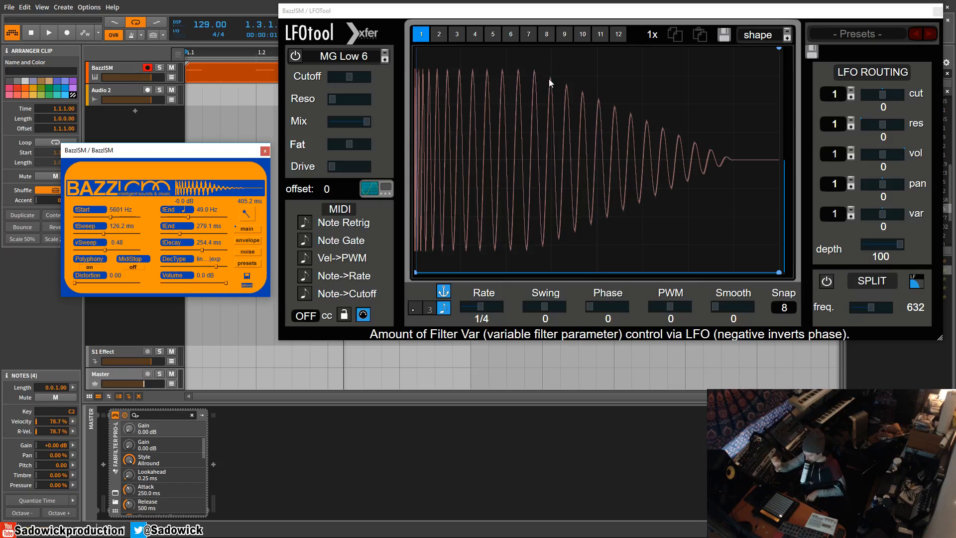
key(space)
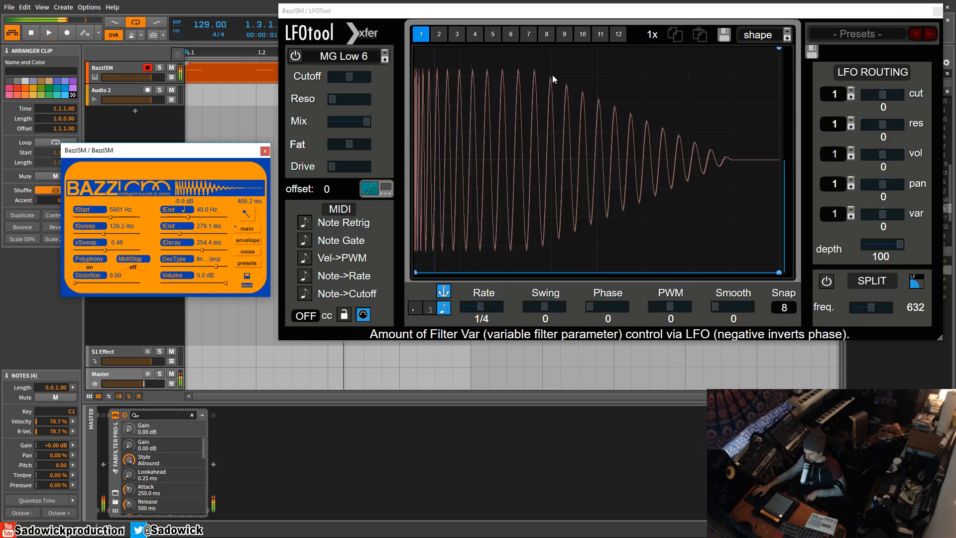
key(space)
key(space)
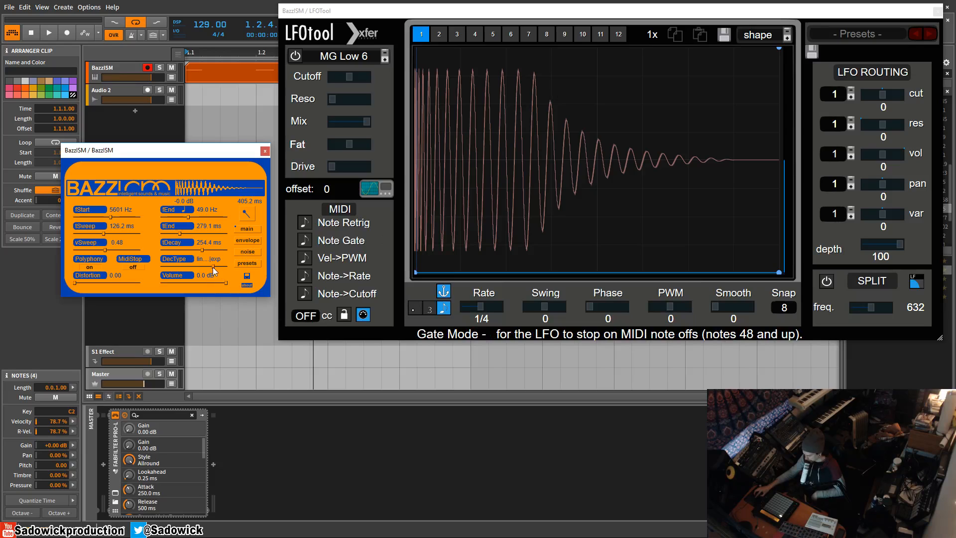
Shift DecType back toward linear, about a third of the way along its range, and audition the kick
drag(213, 267, 176, 279)
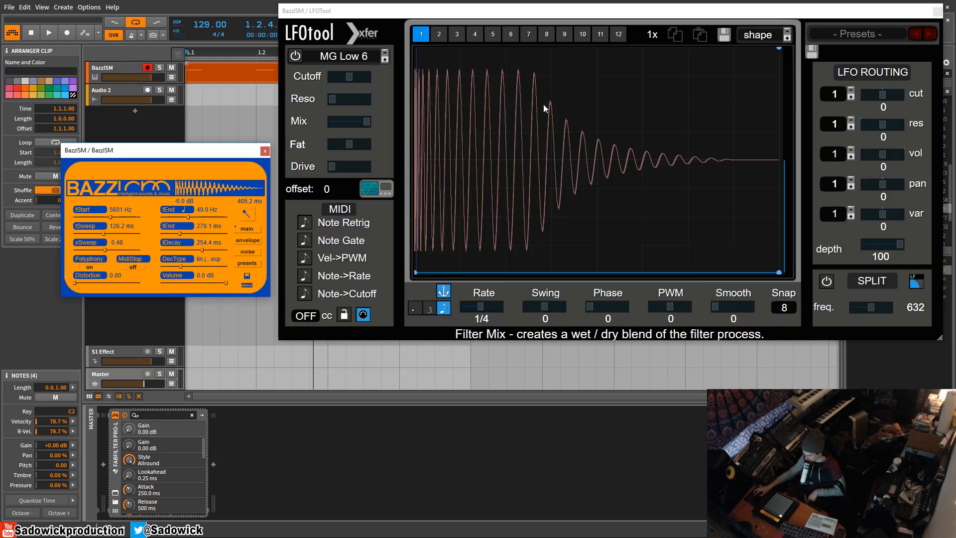
key(space)
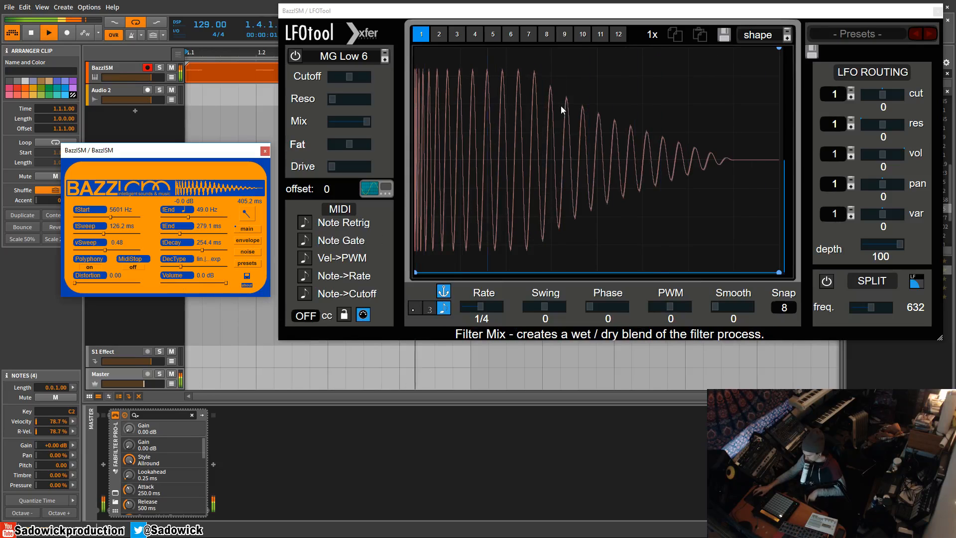
key(space)
Shorten the tEnd time to 186.0 ms and audition the shorter kick
drag(182, 237, 174, 236)
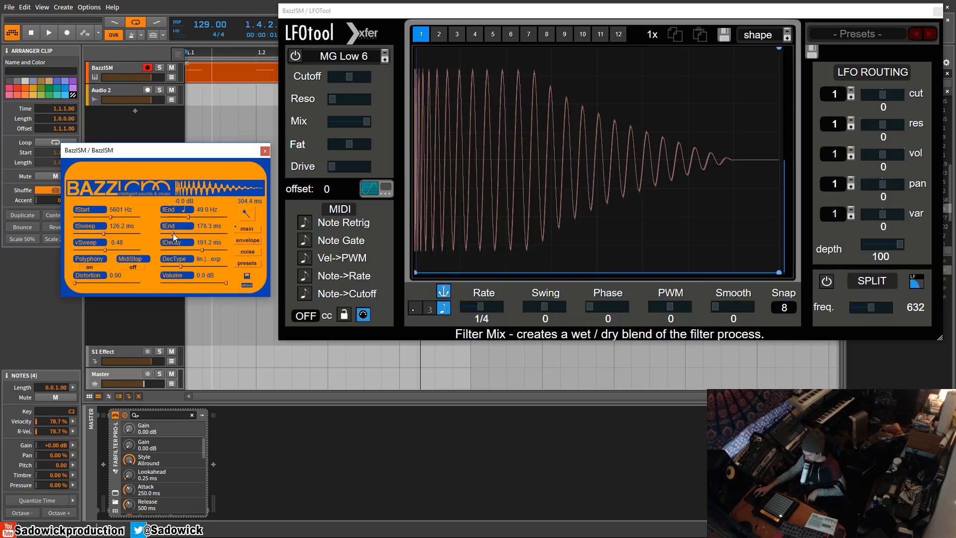
key(space)
drag(172, 233, 174, 235)
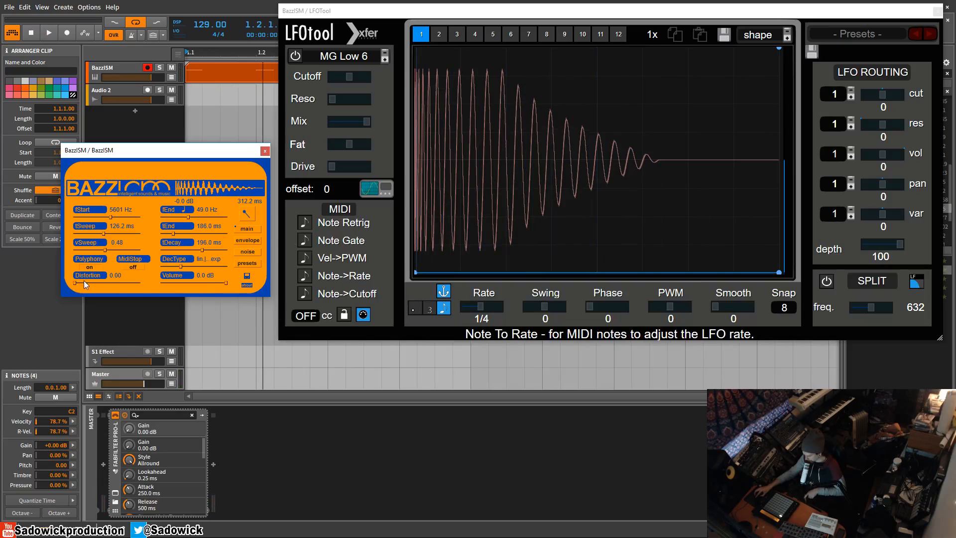
Try adding distortion to the kick during playback, and return Distortion to 0.00
key(space)
drag(97, 285, 43, 297)
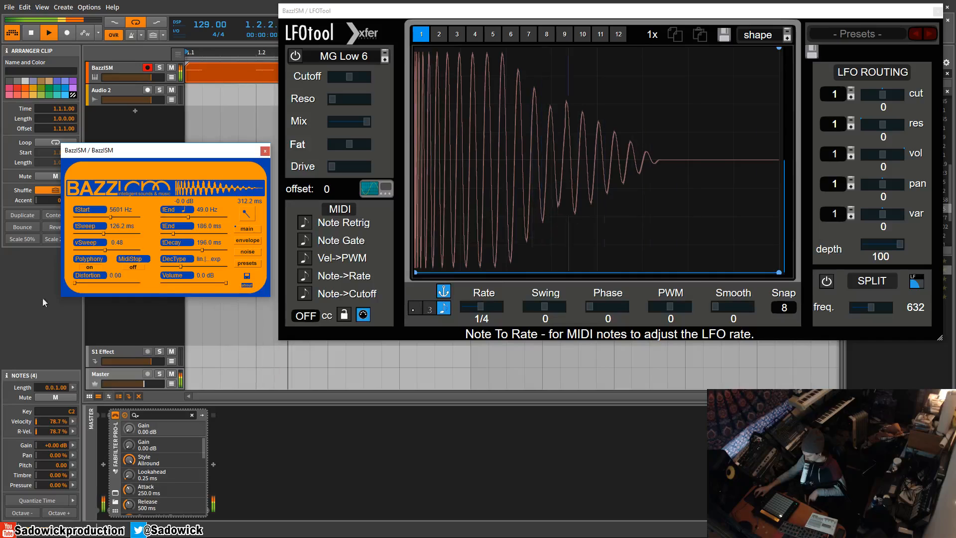
key(space)
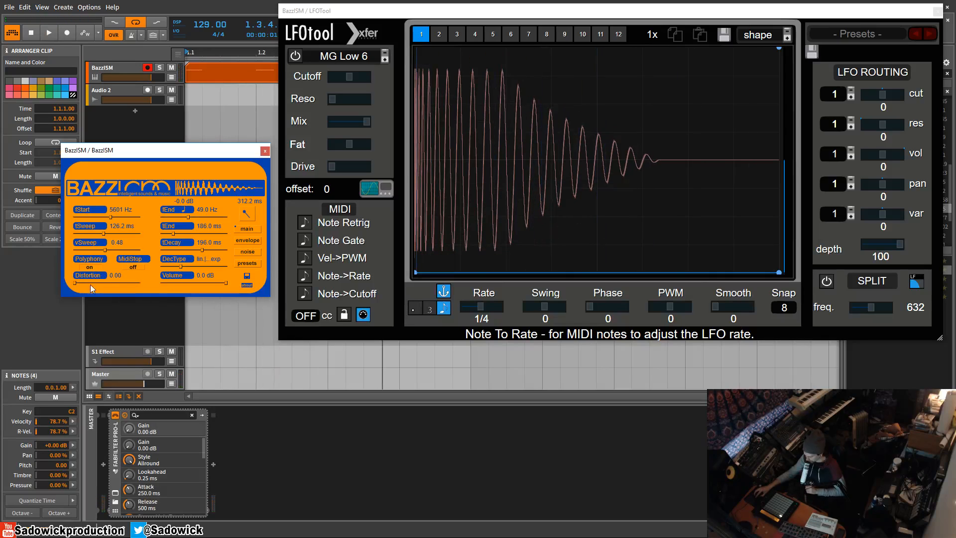
Display the kick's envelope graph and add a breakpoint at full level near the middle of the curve
click(252, 240)
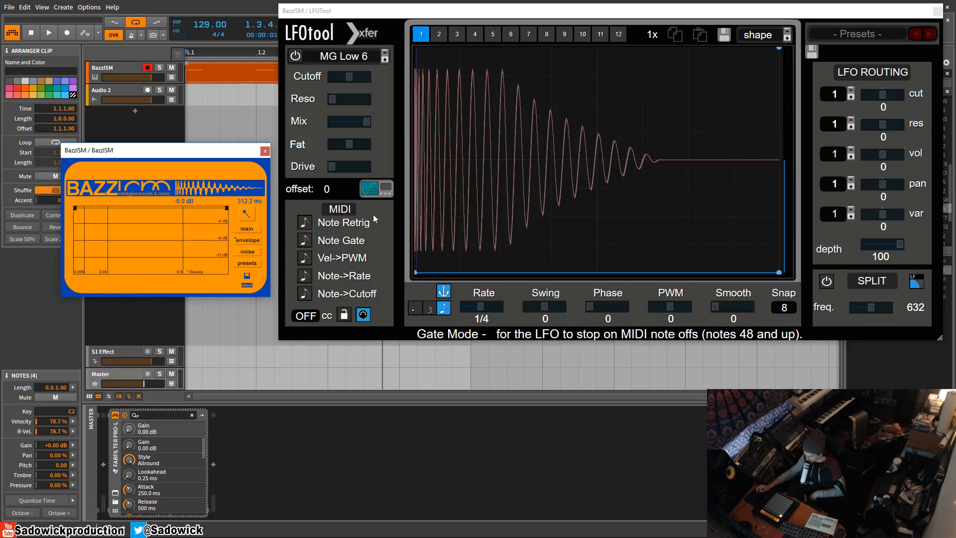
click(247, 229)
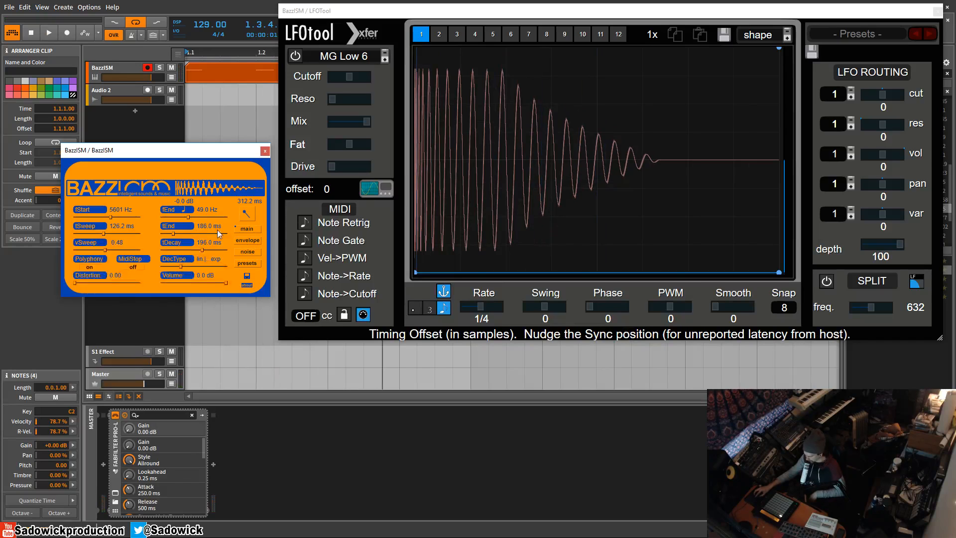
click(251, 239)
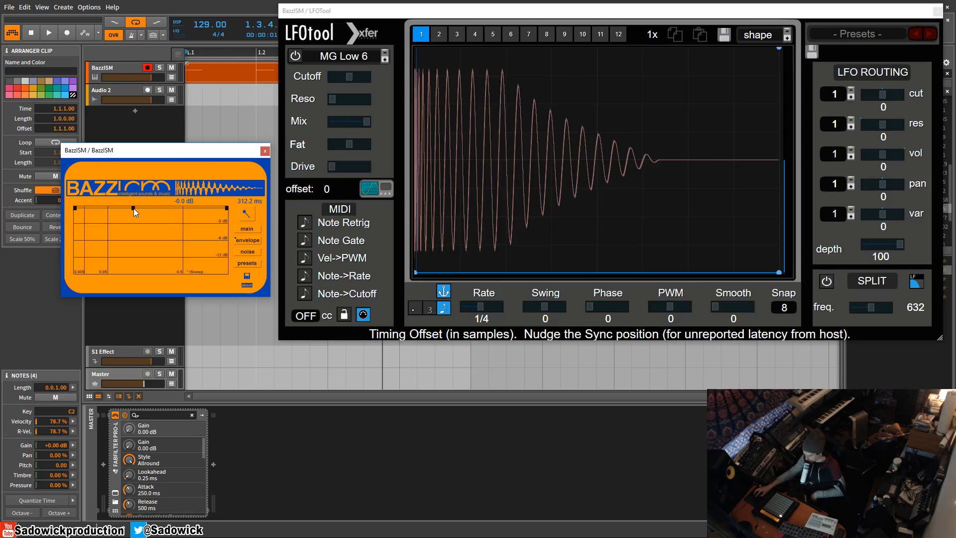
click(134, 208)
drag(90, 208, 110, 200)
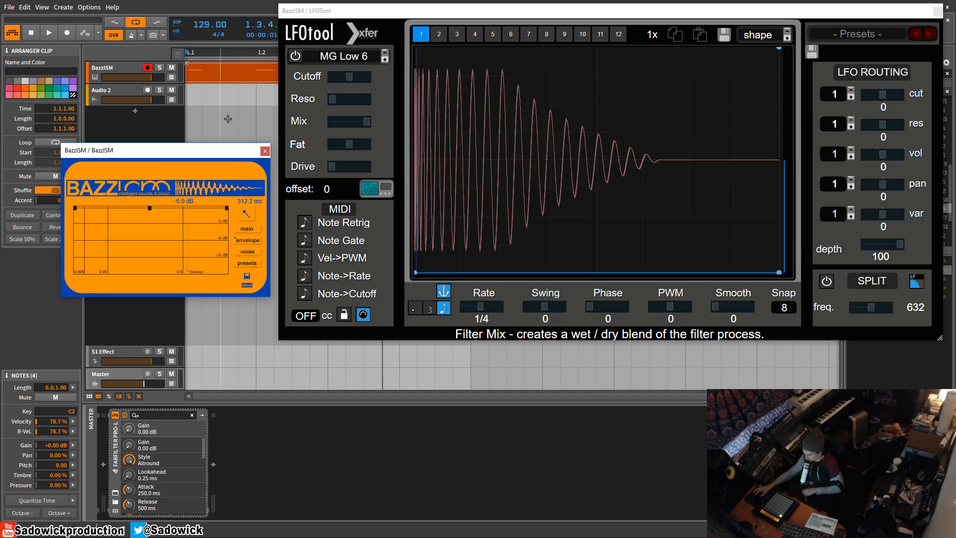
During playback, carve a deep V-shaped dip into the envelope shortly after the attack, with a full-level point just before it
key(space)
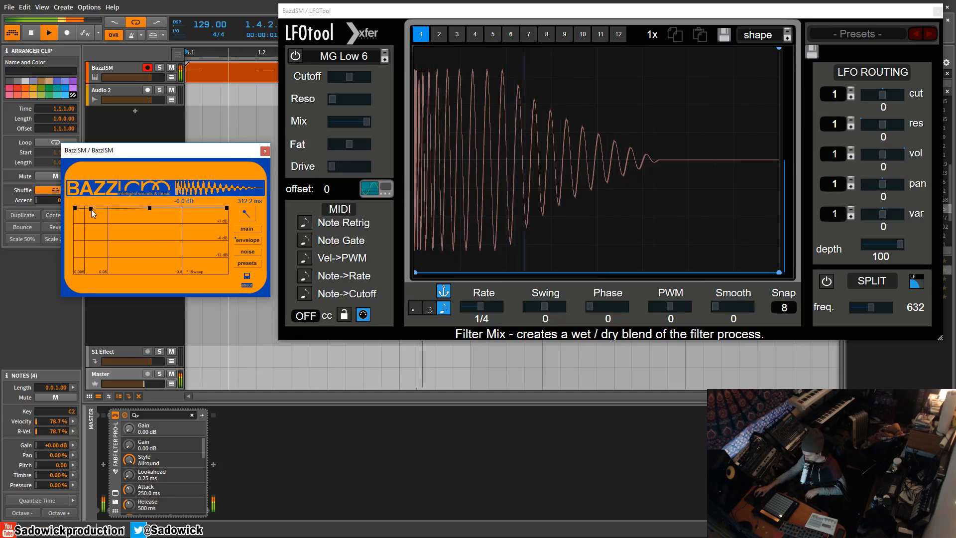
drag(91, 209, 110, 243)
click(90, 222)
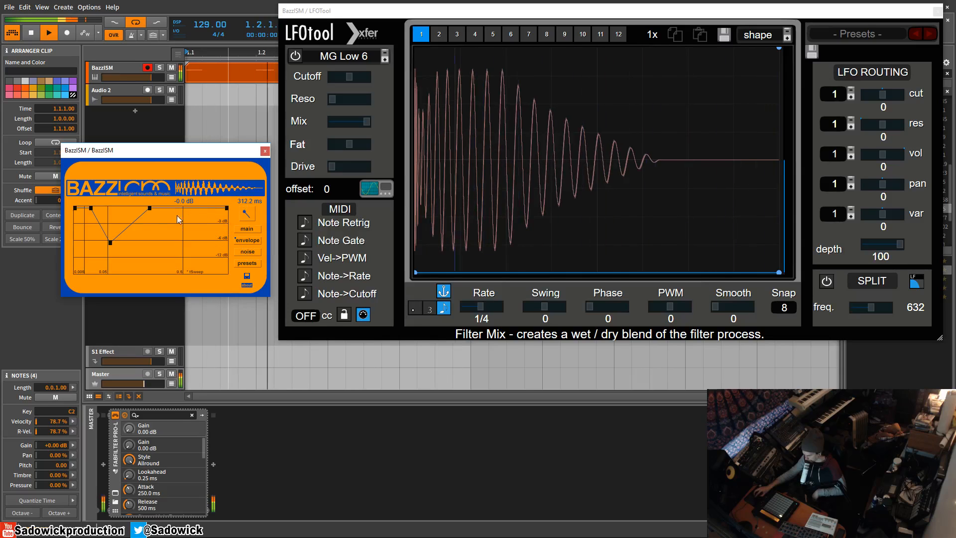
Move the point after the dip slightly earlier, and add points that slope the envelope's tail down to about -3 dB
mouse_move(149, 208)
mouse_down()
mouse_move(135, 204)
mouse_move(146, 208)
mouse_up()
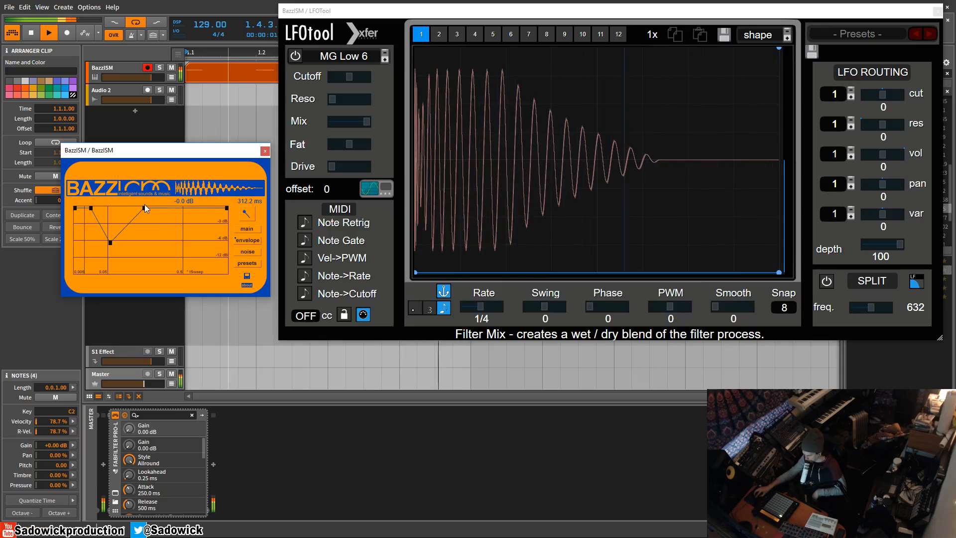
double_click(173, 208)
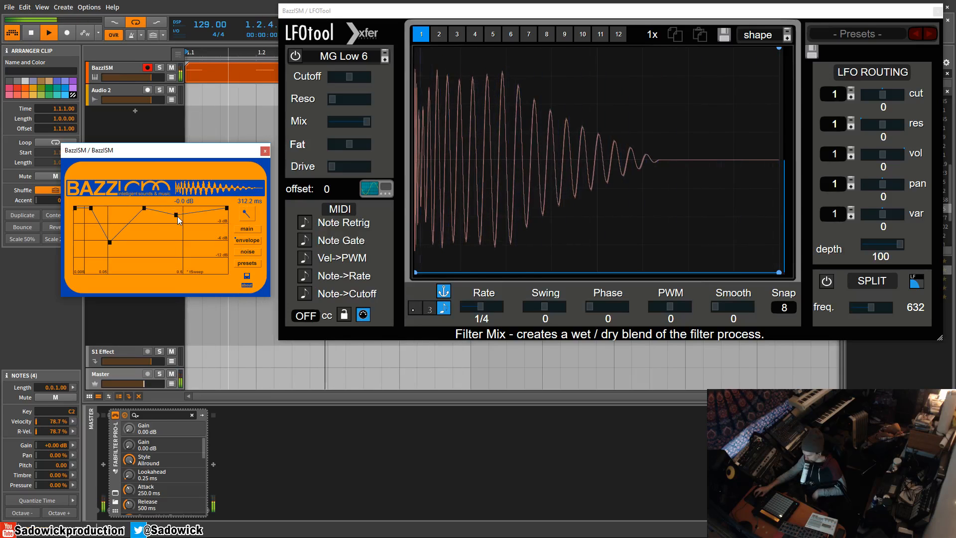
drag(175, 212, 254, 218)
double_click(192, 215)
double_click(187, 212)
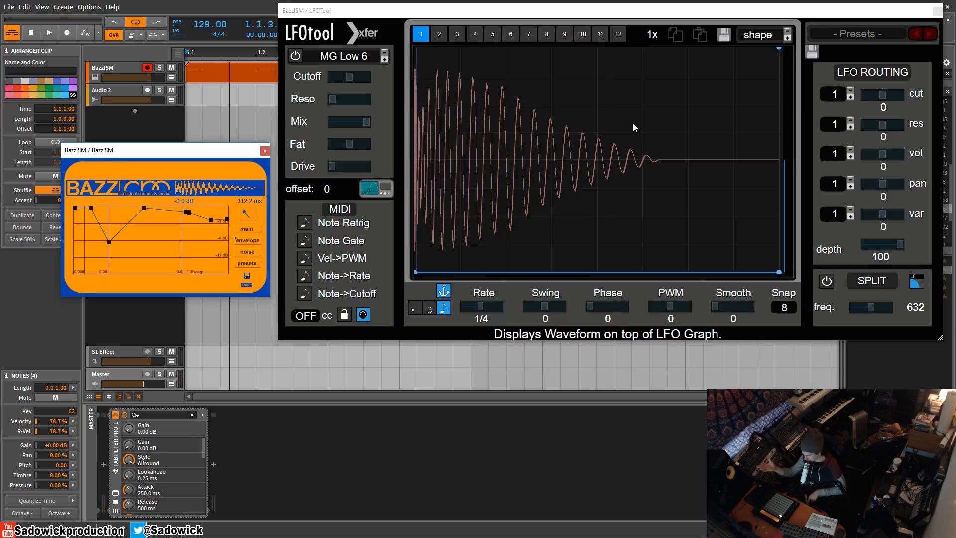
key(space)
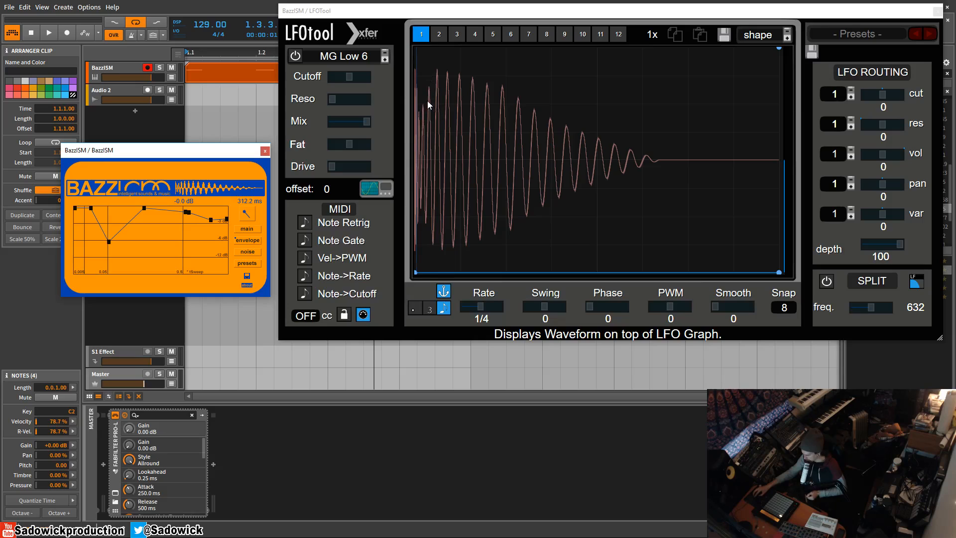
Raise the noise layer's volume to -7.9 dB and audition the kick
click(249, 251)
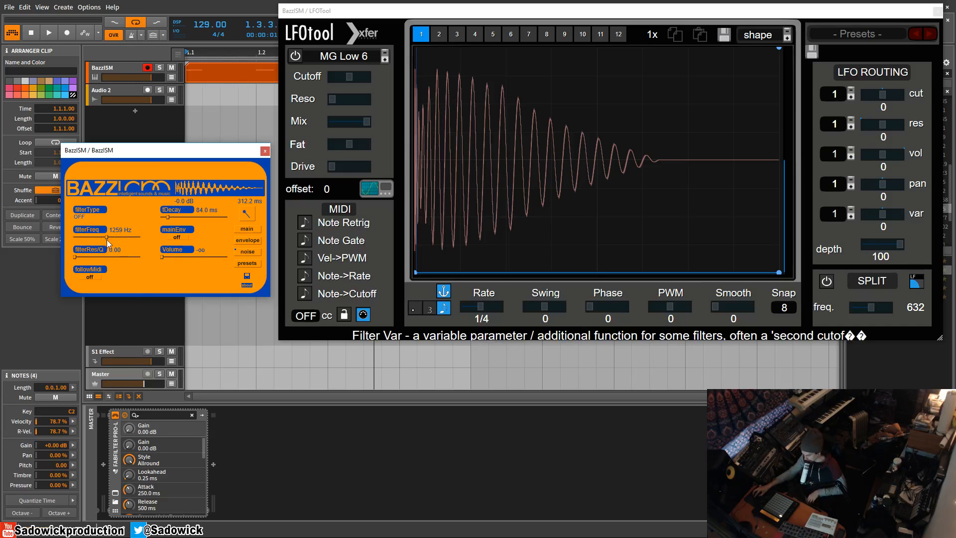
drag(160, 256, 162, 256)
drag(165, 258, 181, 261)
key(space)
key(space)
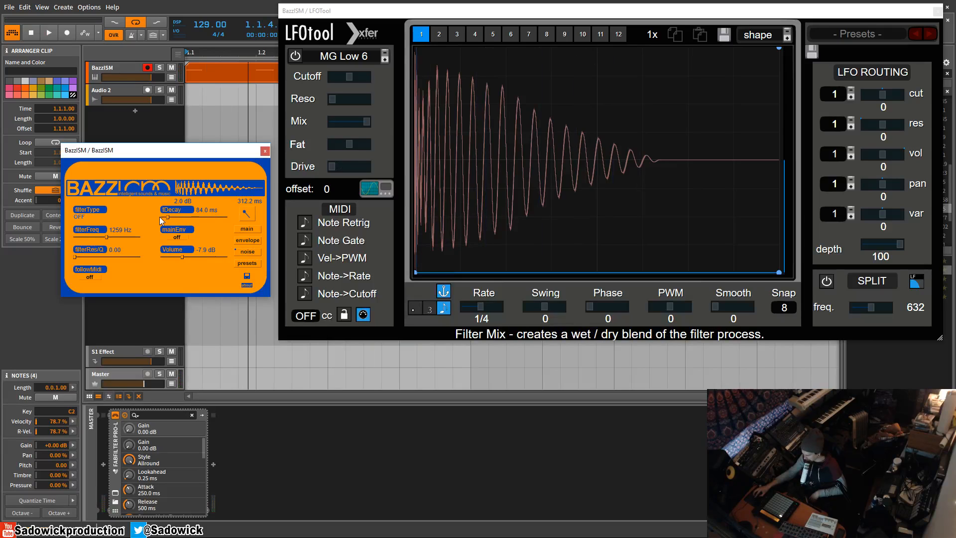
Shorten the noise layer's tDecay to 27.2 ms while auditioning the kick
drag(167, 216, 162, 220)
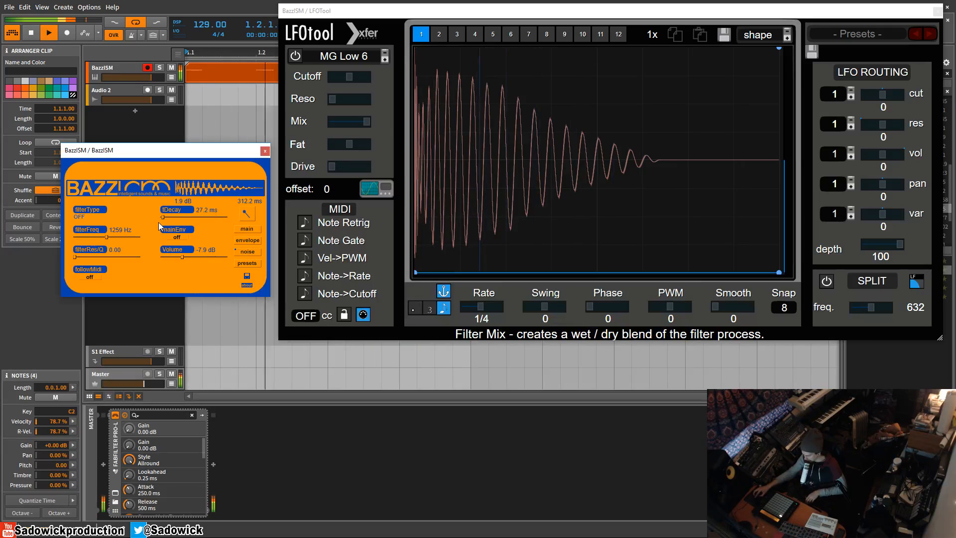
click(163, 216)
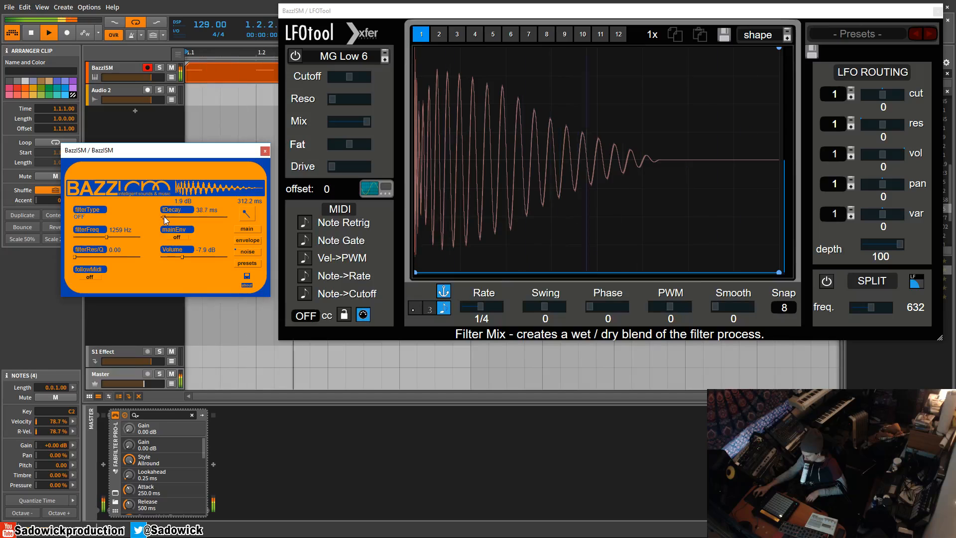
drag(163, 217, 163, 216)
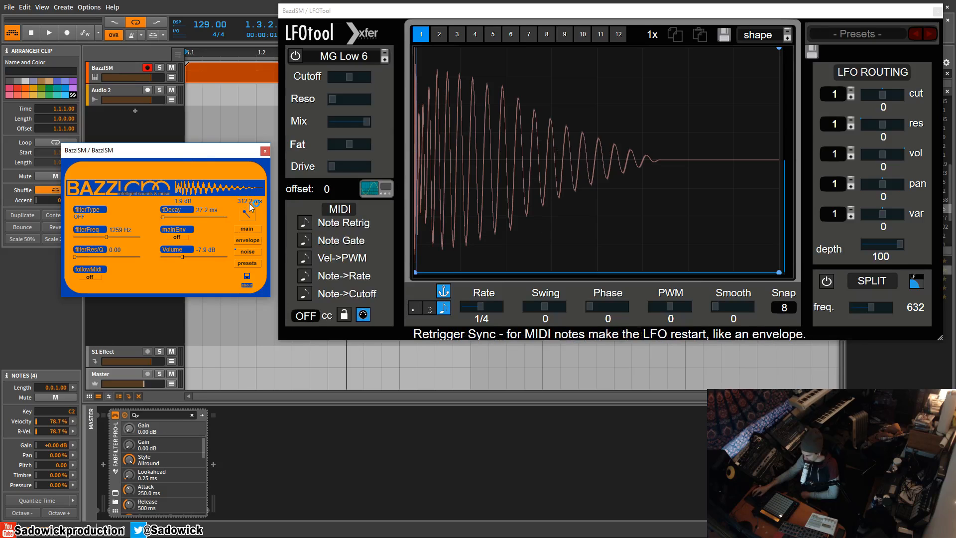
Return to the main kick parameters, shift DecType most of the way toward exponential, and audition the kick
click(257, 230)
drag(181, 265, 216, 271)
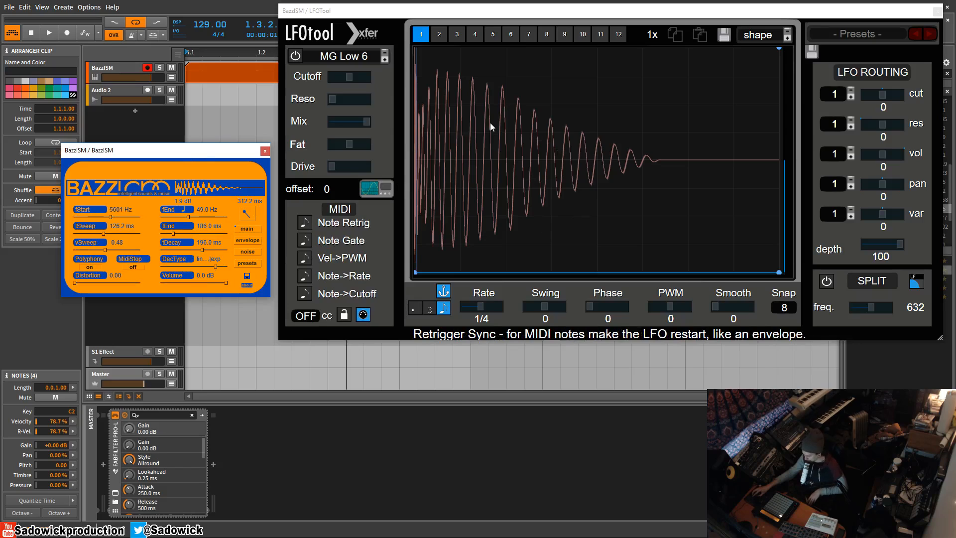
key(space)
key(space)
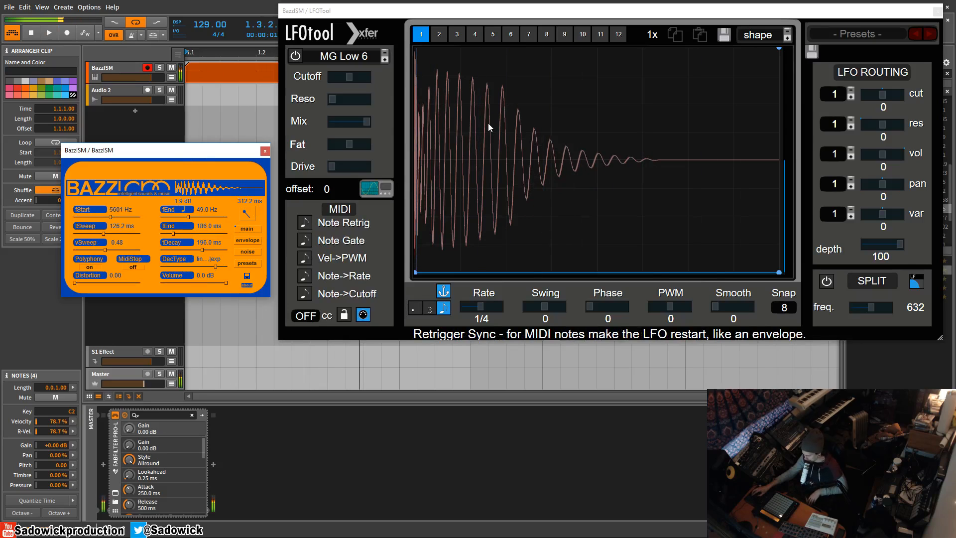